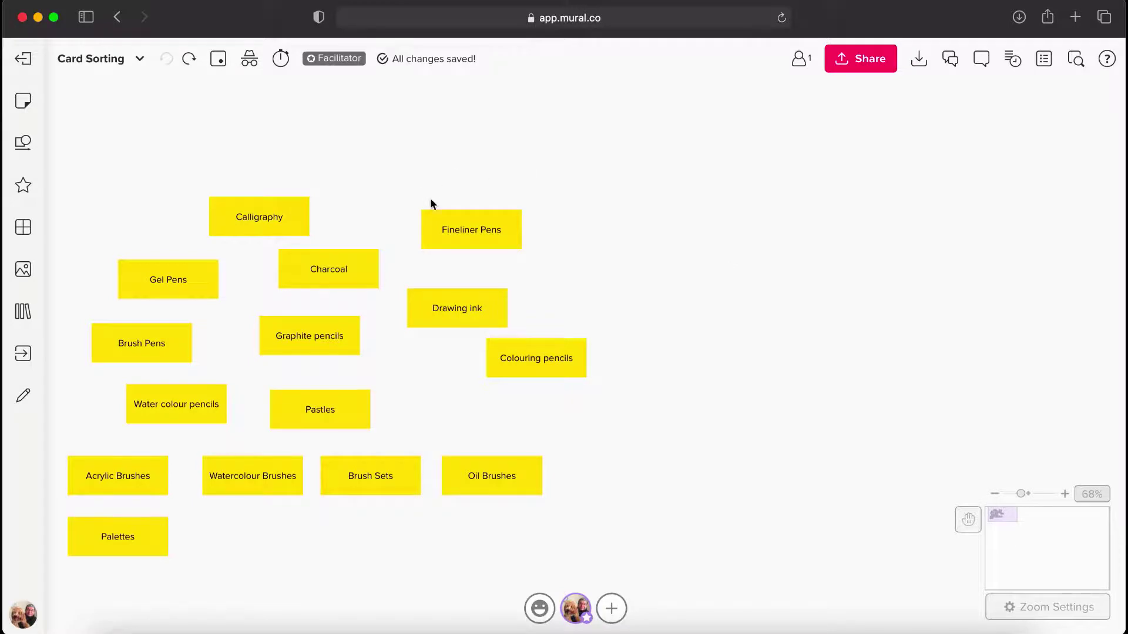
Review the mural's sharing options and visitor link settings
click(875, 62)
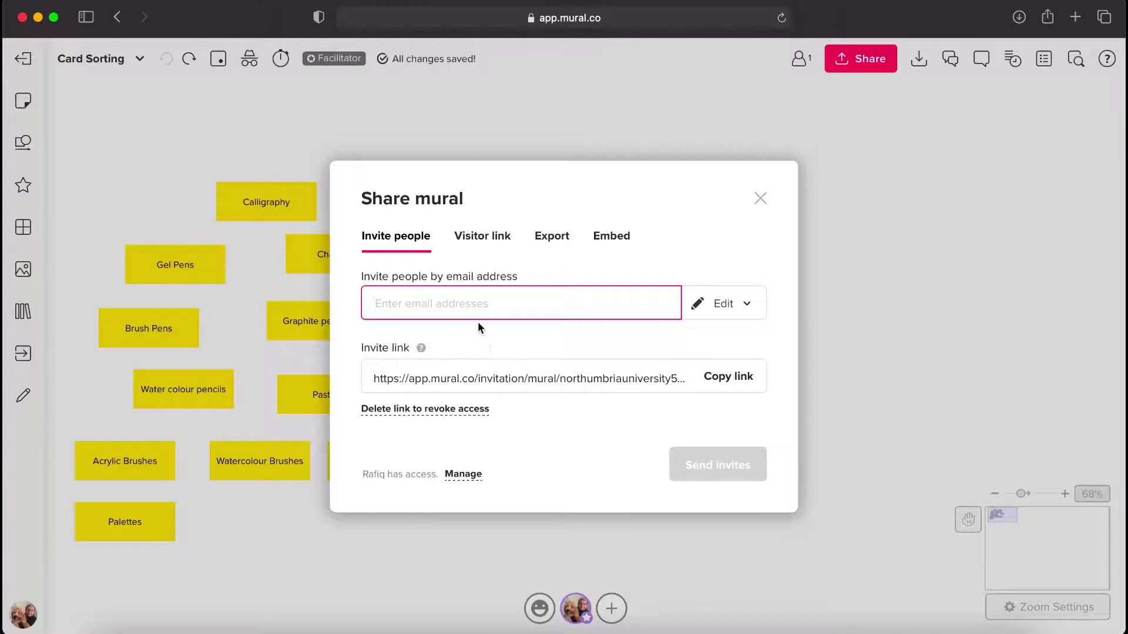
click(475, 238)
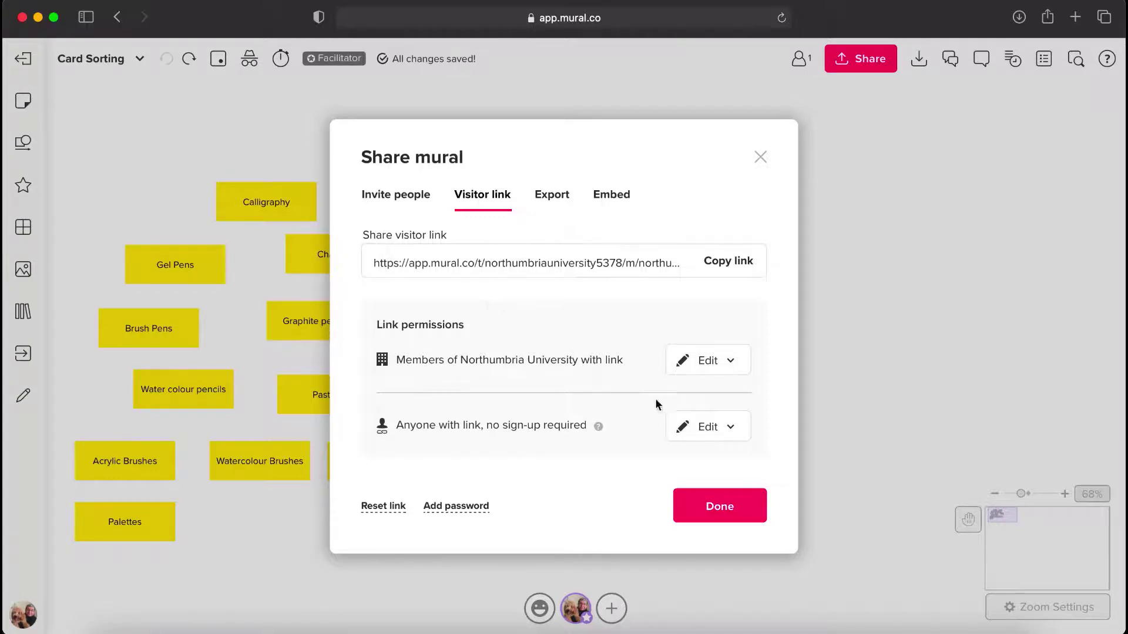
click(695, 508)
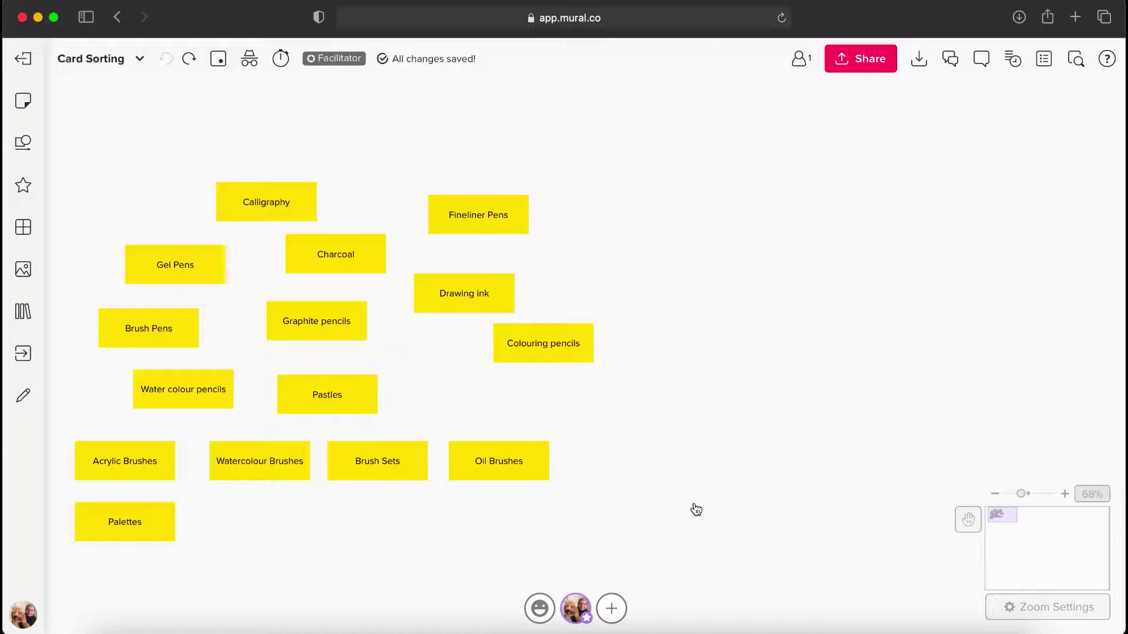
Start a pens column with Fineliner Pens, Gel Pens and Calligraphy stacked vertically
scroll(455, 224, up, 1)
drag(458, 226, 684, 232)
drag(159, 266, 677, 275)
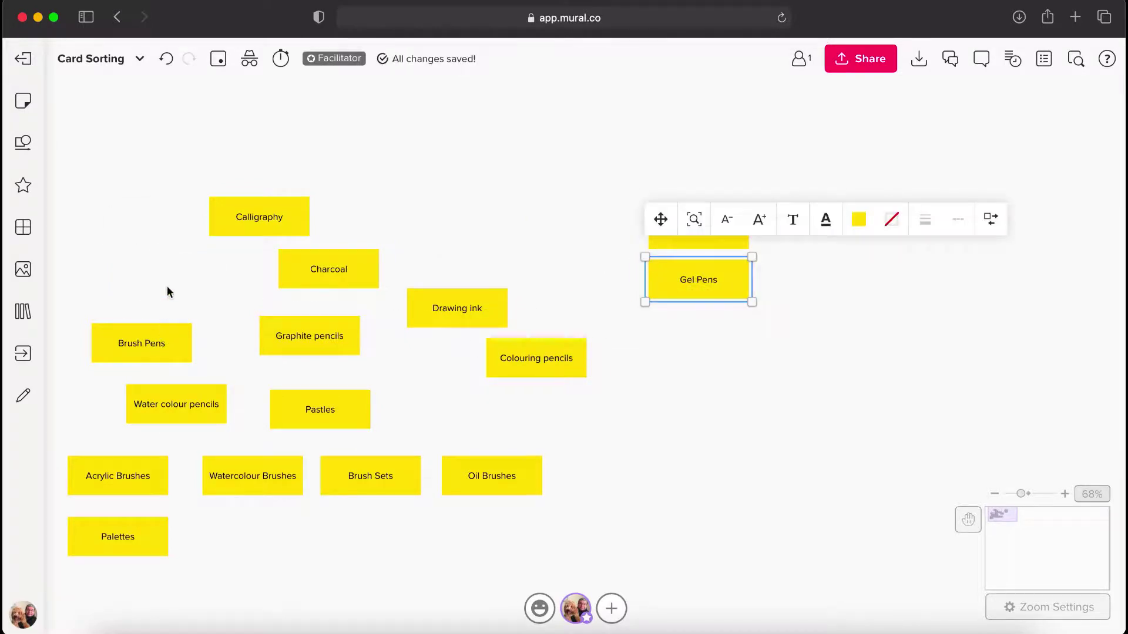
drag(249, 221, 679, 334)
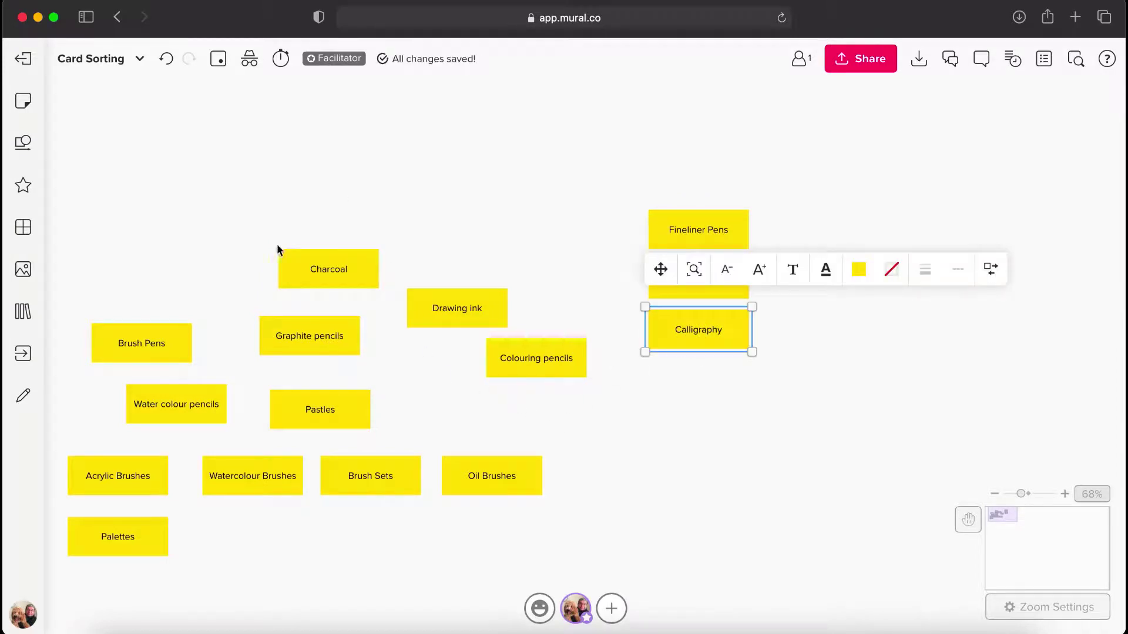
Stack Charcoal, Brush Pens, Graphite pencils, Drawing ink, Colouring pencils, Pastels and Water colour pencils right of the pens
drag(309, 272, 794, 236)
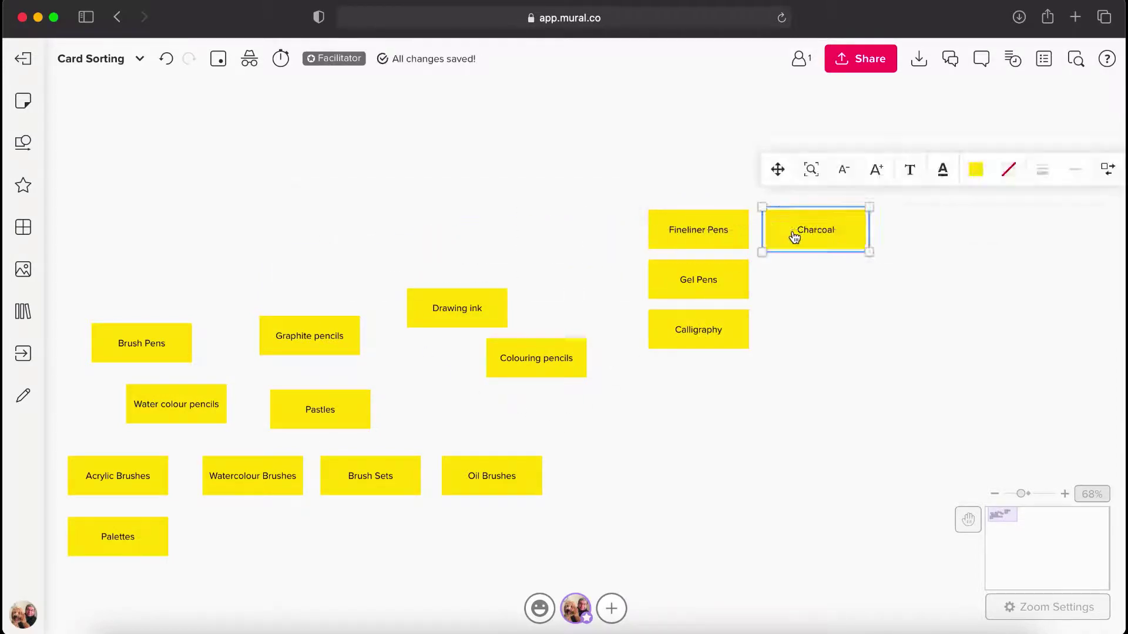
mouse_move(161, 336)
mouse_down()
mouse_move(858, 284)
mouse_move(831, 266)
mouse_move(833, 276)
mouse_up()
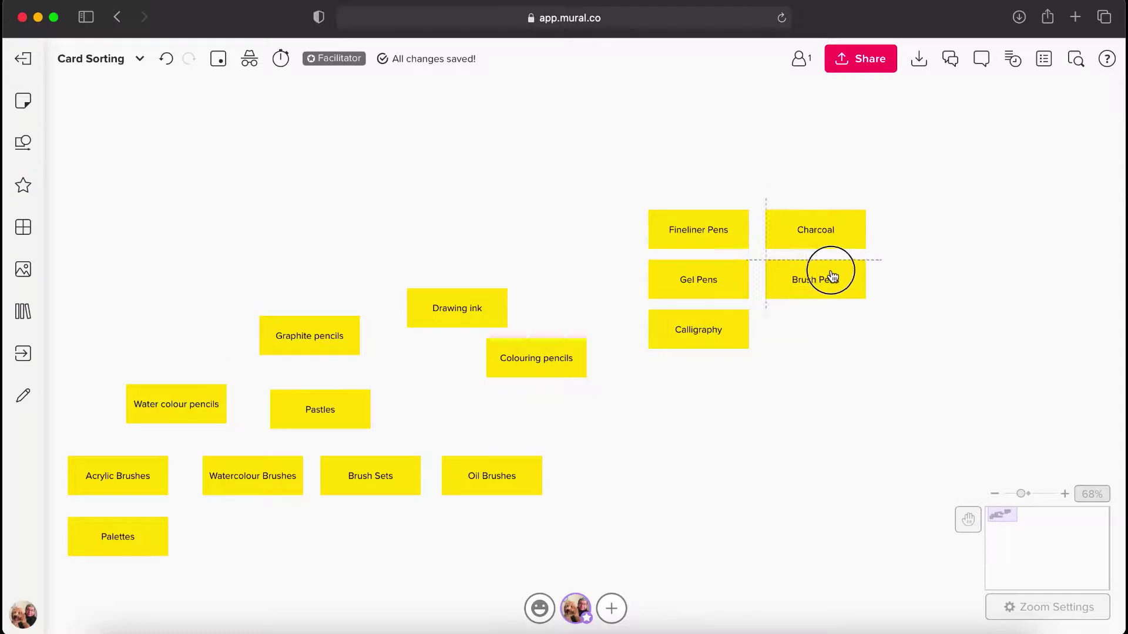
mouse_move(304, 329)
mouse_down()
mouse_move(803, 323)
mouse_move(810, 332)
mouse_up()
mouse_move(447, 306)
mouse_down()
mouse_move(730, 442)
mouse_move(805, 378)
mouse_up()
mouse_move(567, 367)
mouse_down()
mouse_move(572, 393)
mouse_move(803, 435)
mouse_up()
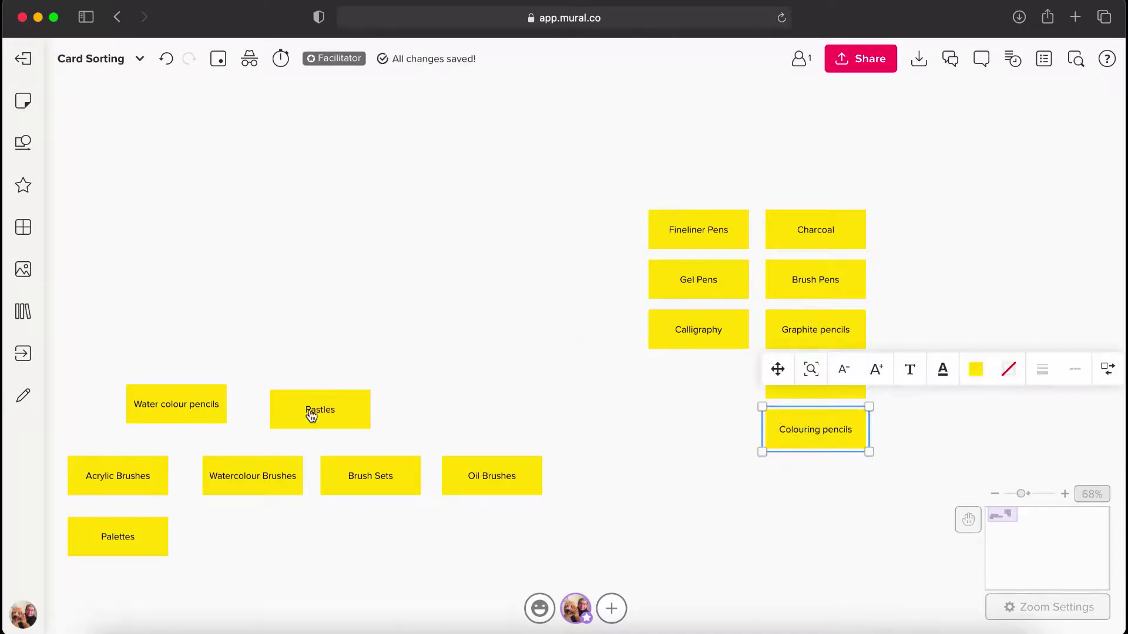
mouse_move(311, 416)
mouse_down()
mouse_move(823, 491)
mouse_move(802, 483)
mouse_up()
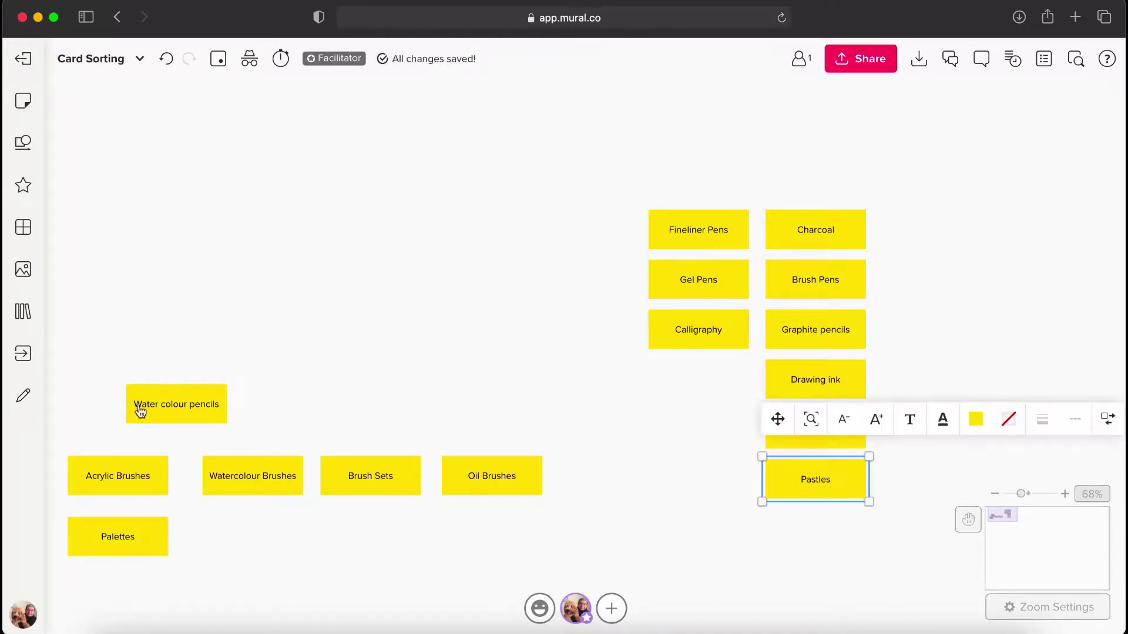
mouse_move(140, 412)
mouse_down()
mouse_move(813, 519)
mouse_move(789, 536)
mouse_up()
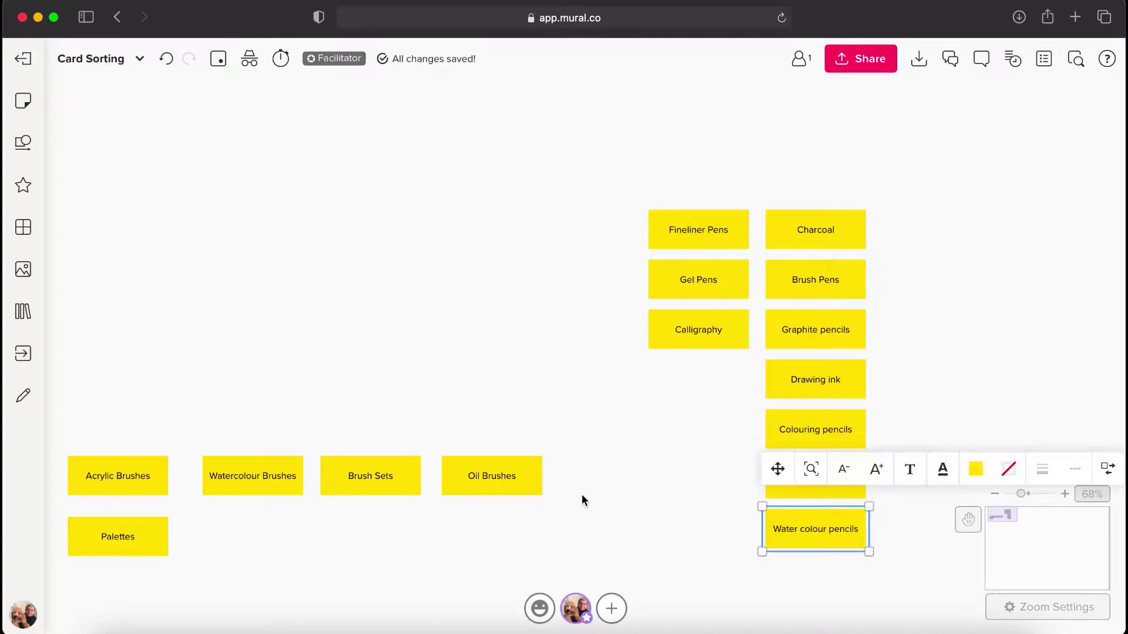
Build a brushes column left of the pens: Oil, Brush Sets, Watercolour, Acrylic Brushes and Palettes
mouse_move(510, 478)
mouse_down()
mouse_move(556, 240)
mouse_move(605, 232)
mouse_up()
mouse_move(378, 478)
mouse_down()
mouse_move(579, 306)
mouse_move(591, 281)
mouse_up()
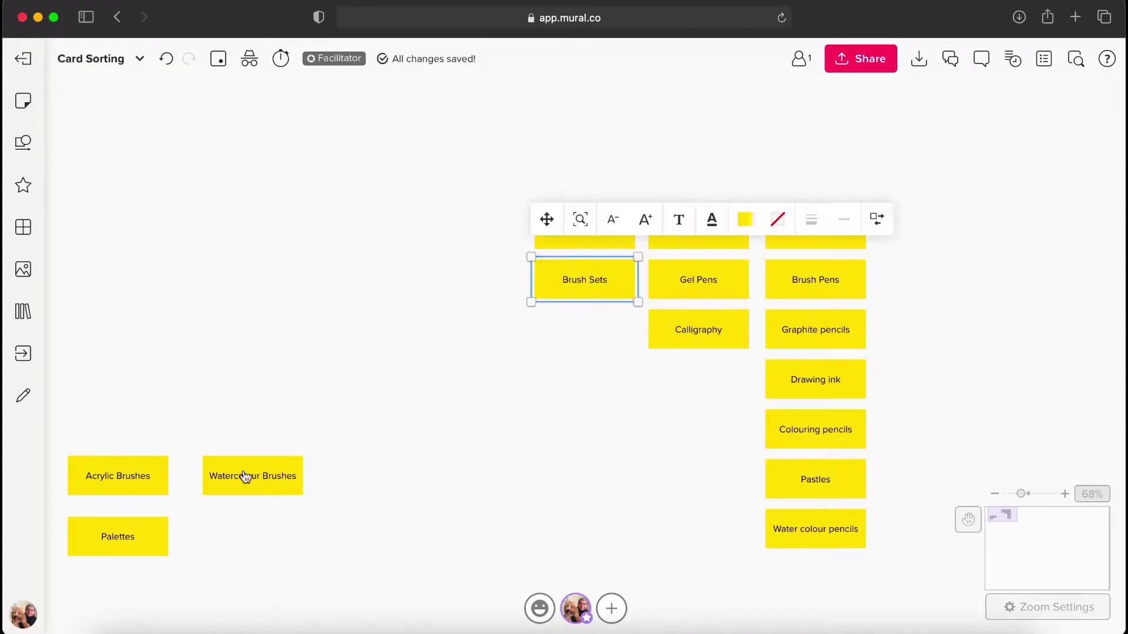
drag(246, 476, 576, 327)
drag(126, 476, 592, 379)
mouse_move(147, 532)
mouse_down()
mouse_move(629, 456)
mouse_move(617, 428)
mouse_up()
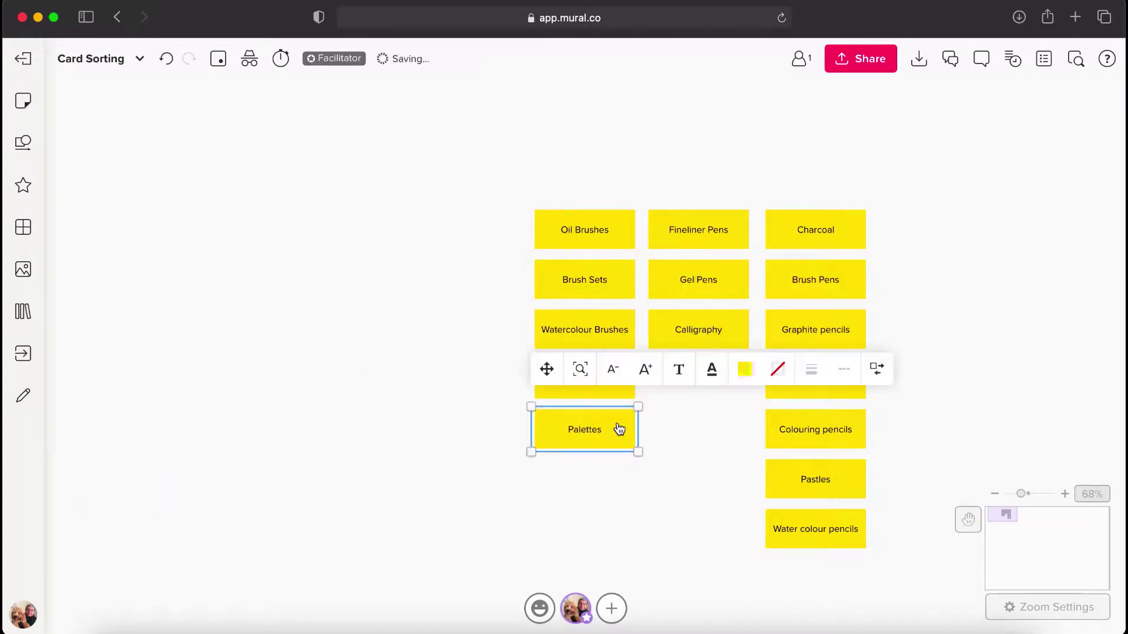
Add header notes 'Painting brushes', 'Pens' and 'Drawing pencils' above the brushes, pens and pencils columns
double_click(582, 170)
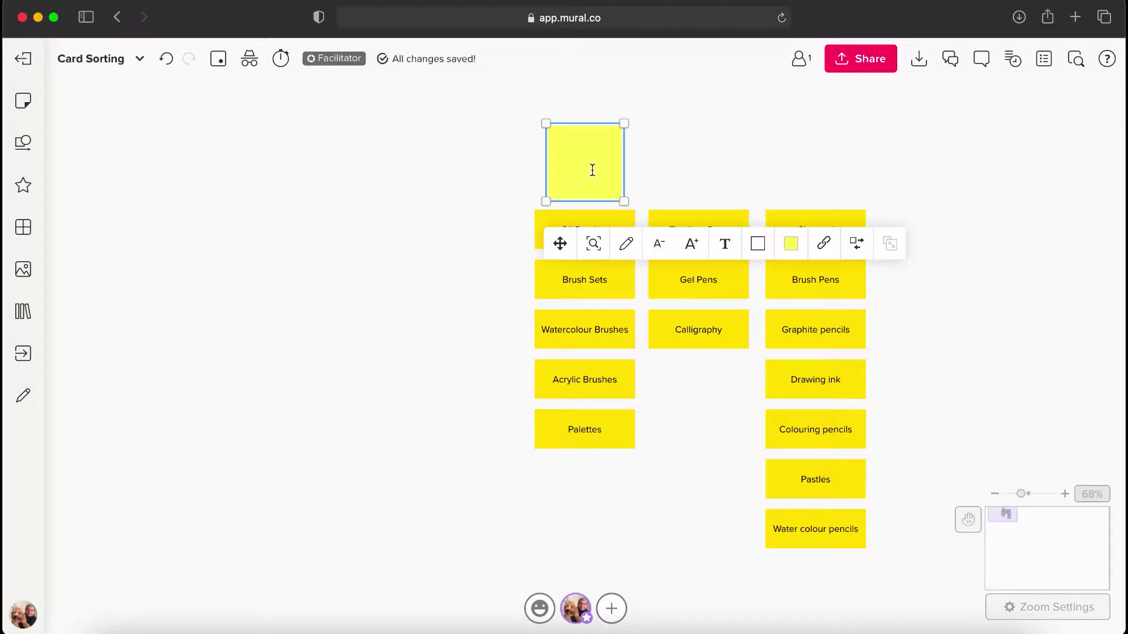
text(Painting brushes)
double_click(702, 163)
text(Pen)
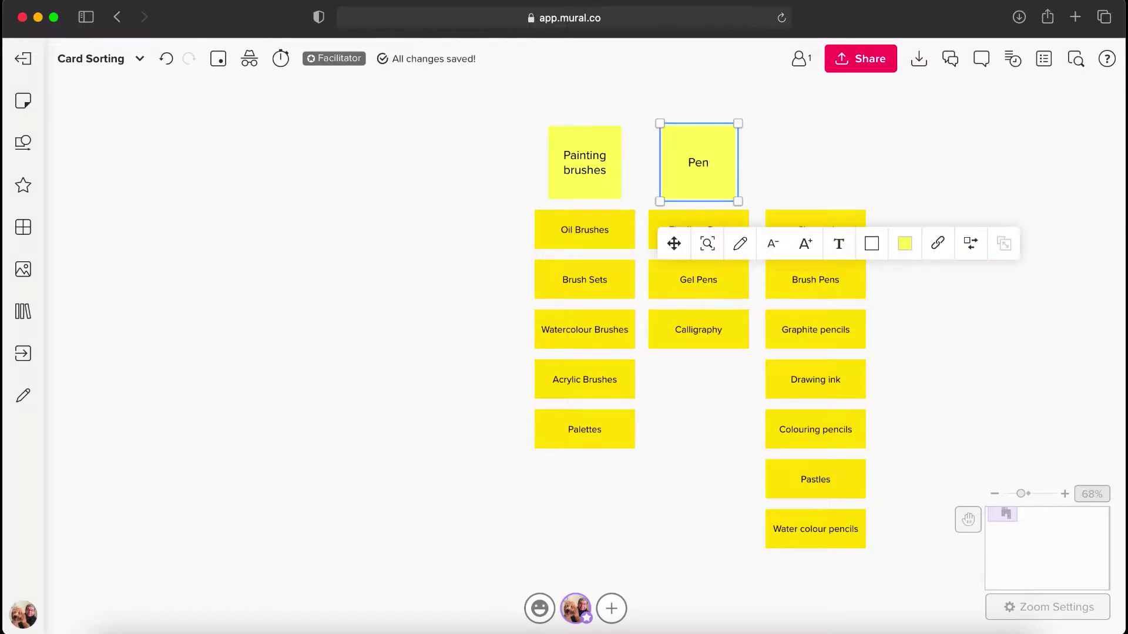
text(s)
double_click(809, 170)
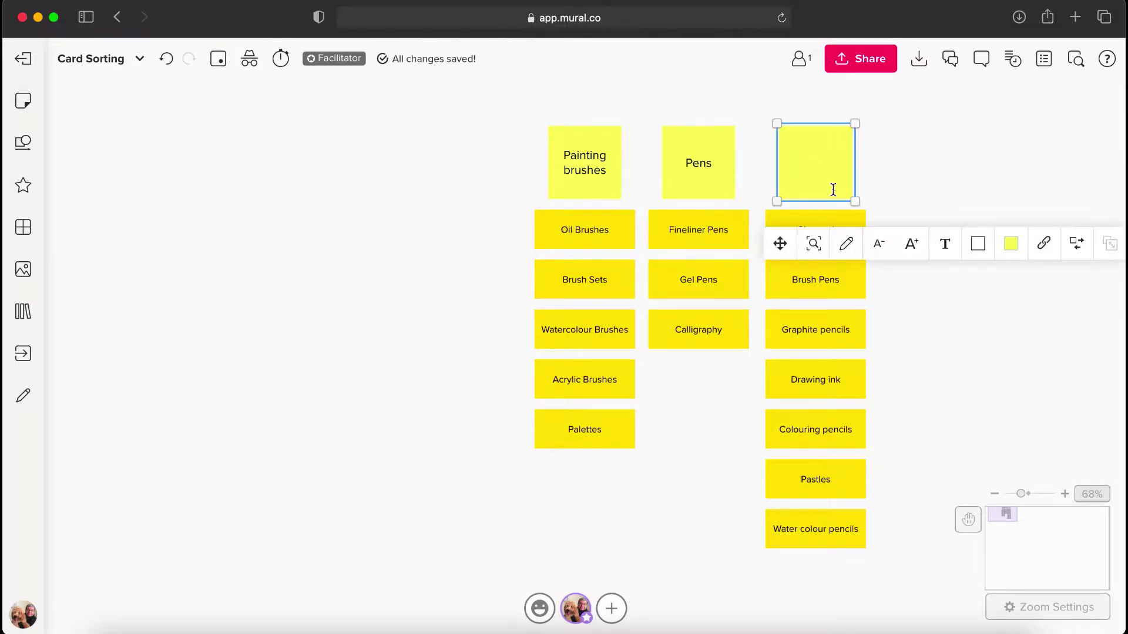
text(Drawing pencils)
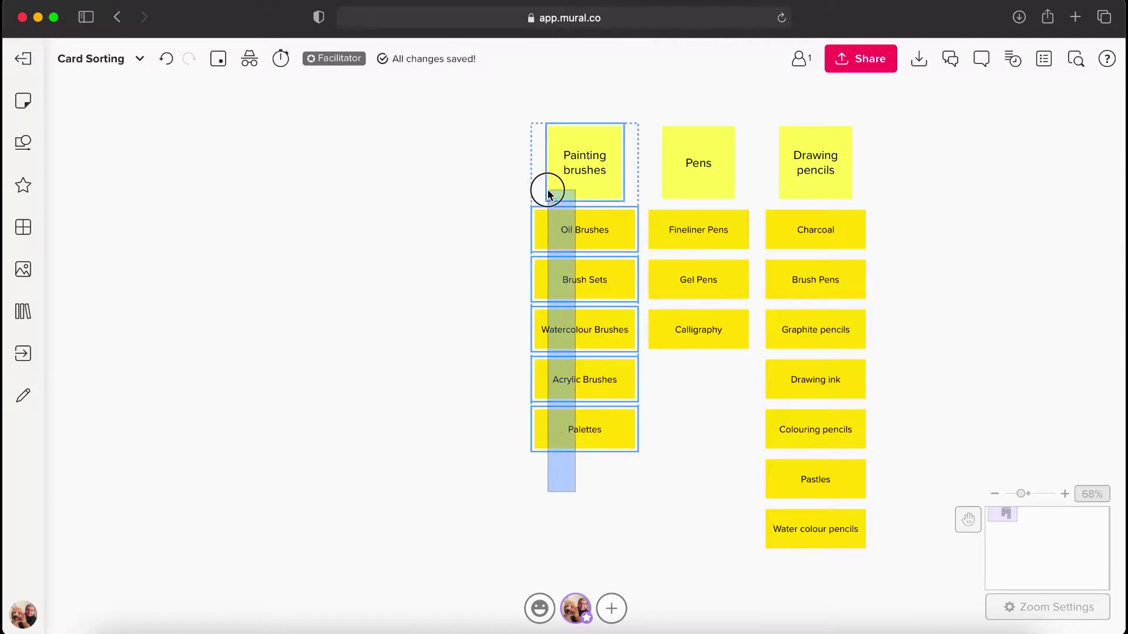
Colour the five brush notes, excluding the header, light green
drag(548, 194, 547, 191)
drag(504, 222, 613, 482)
click(808, 179)
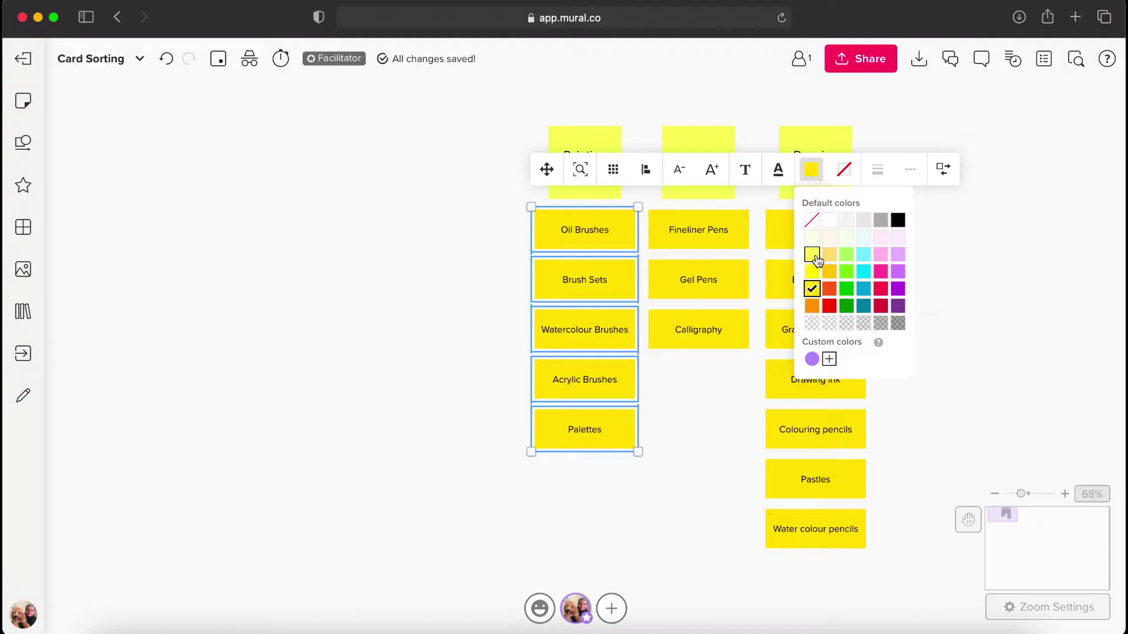
click(847, 256)
Colour the three pen notes cyan
drag(730, 385, 711, 207)
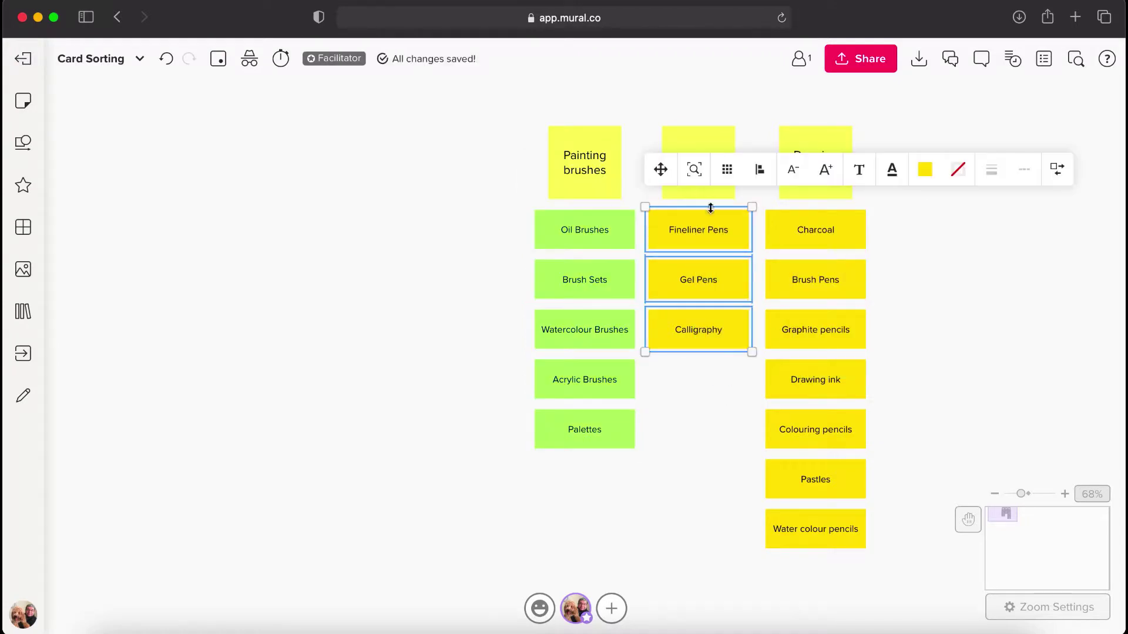
click(926, 180)
click(977, 257)
Colour the seven Drawing pencils notes purple, correcting an initial light pink choice
drag(830, 574, 810, 224)
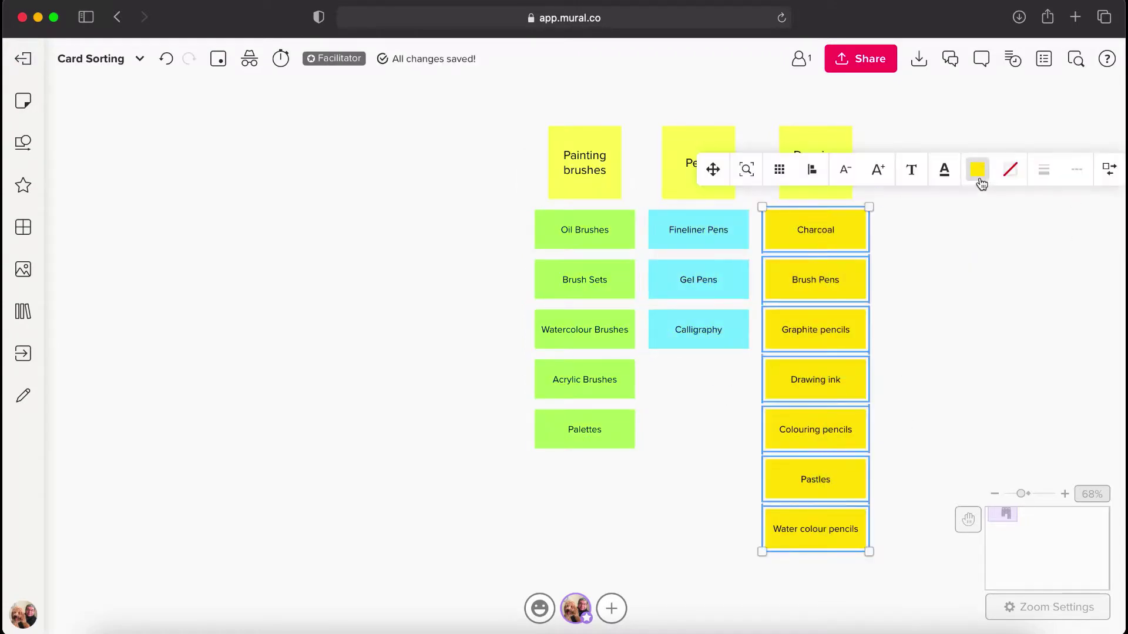
click(978, 174)
click(1064, 238)
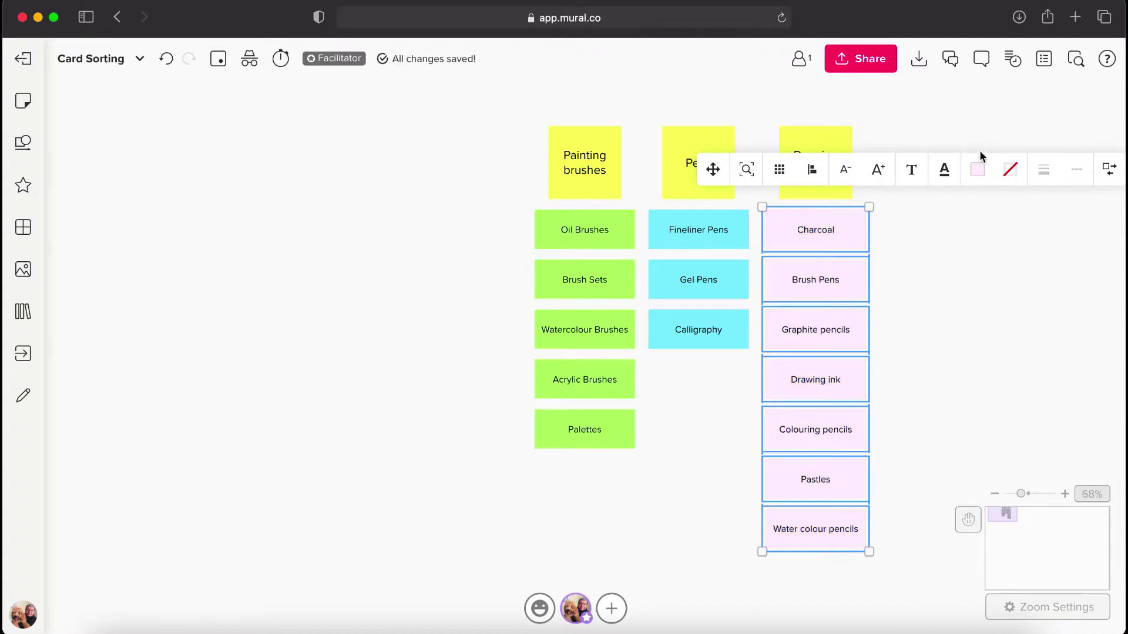
click(976, 169)
click(1063, 259)
click(953, 289)
scroll(683, 336, right, 5)
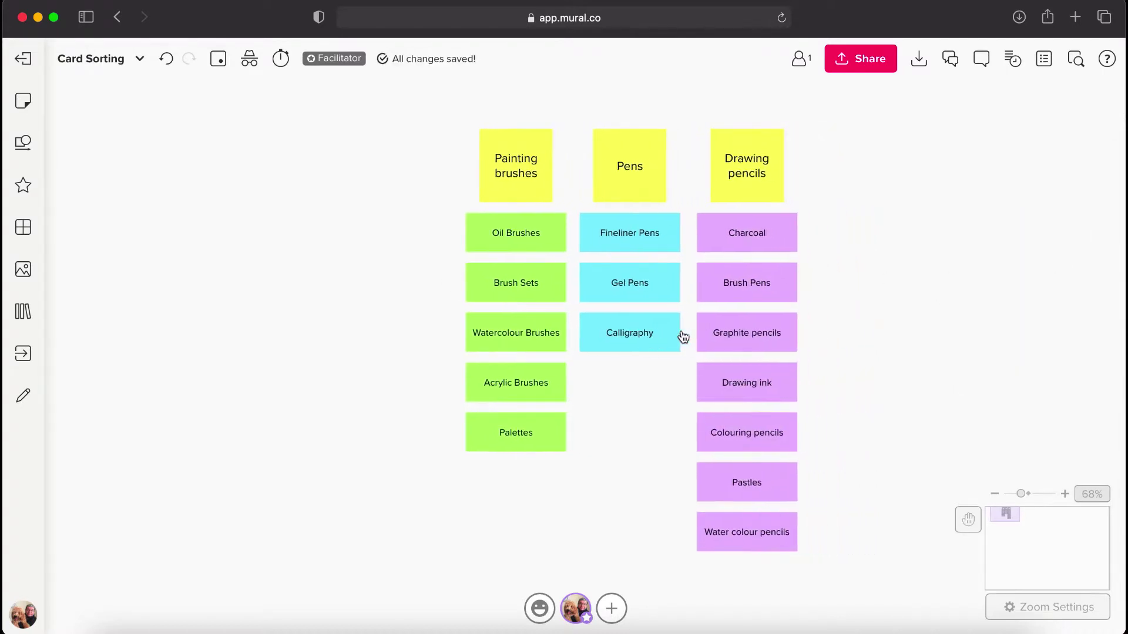